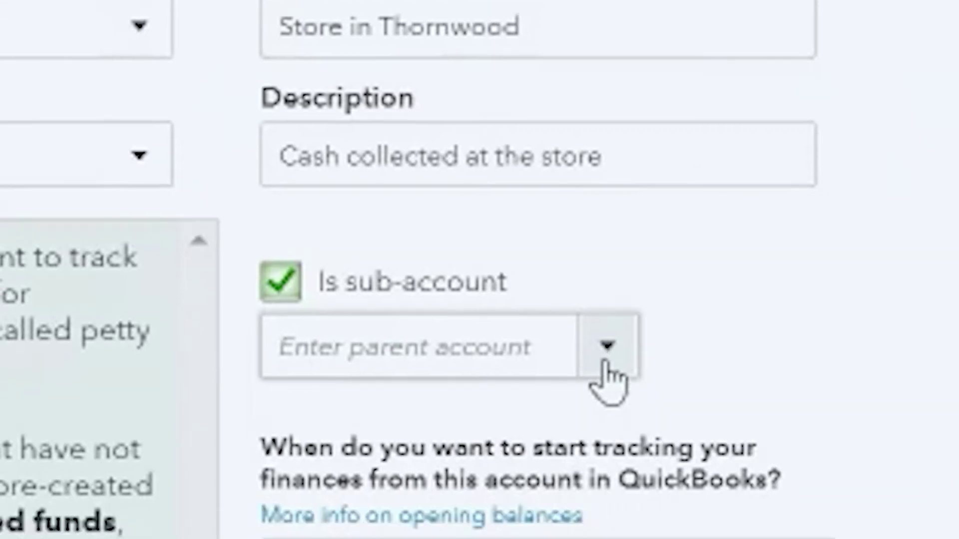
Open the parent account dropdown to show Cash on hand and its store sub-accounts
left_click(538, 119)
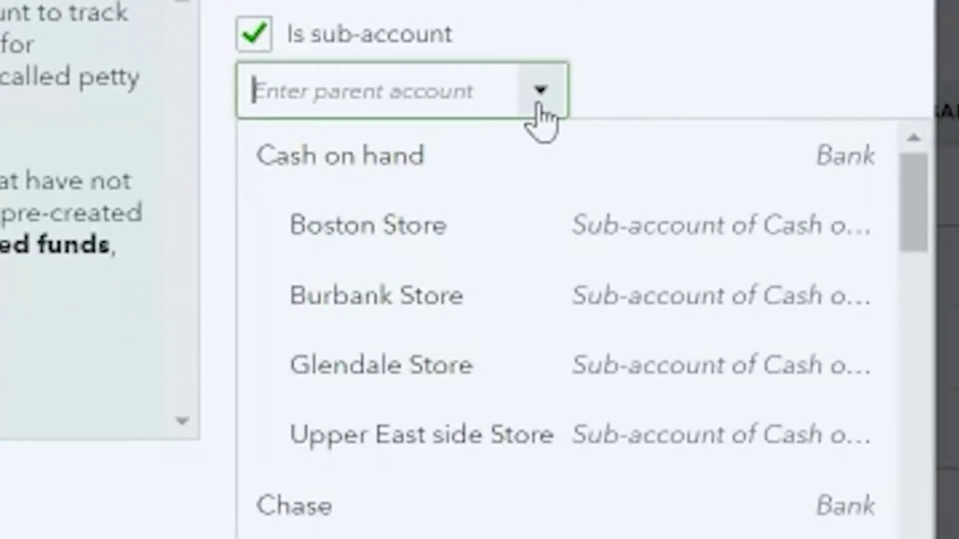
scroll(467, 482, "down", 2)
scroll(471, 485, "down", 5)
scroll(466, 481, "up", 5)
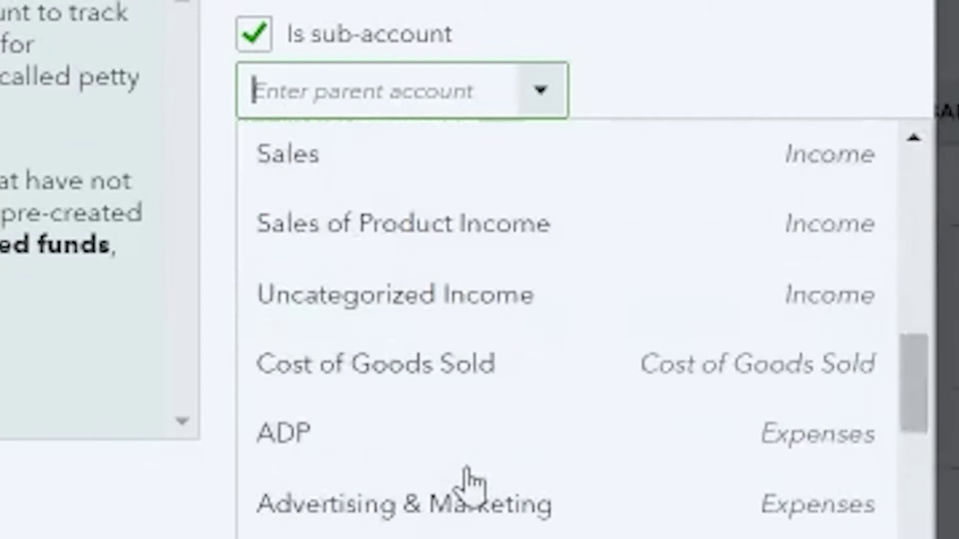
scroll(467, 481, "up", 5)
scroll(467, 482, "up", 1)
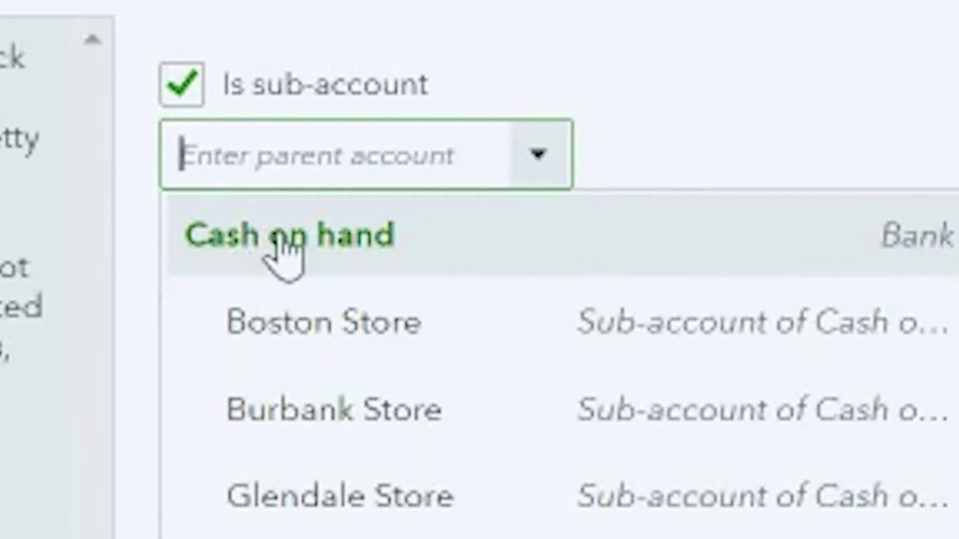
Choose Cash on hand as the parent account for Store in Thornwood
left_click(271, 238)
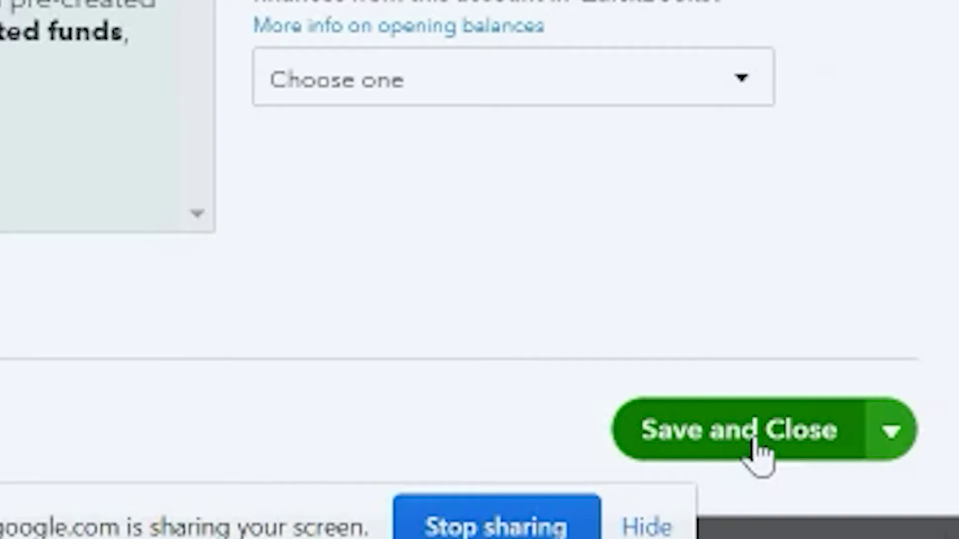
Save and close the Store in Thornwood account form
left_click(759, 452)
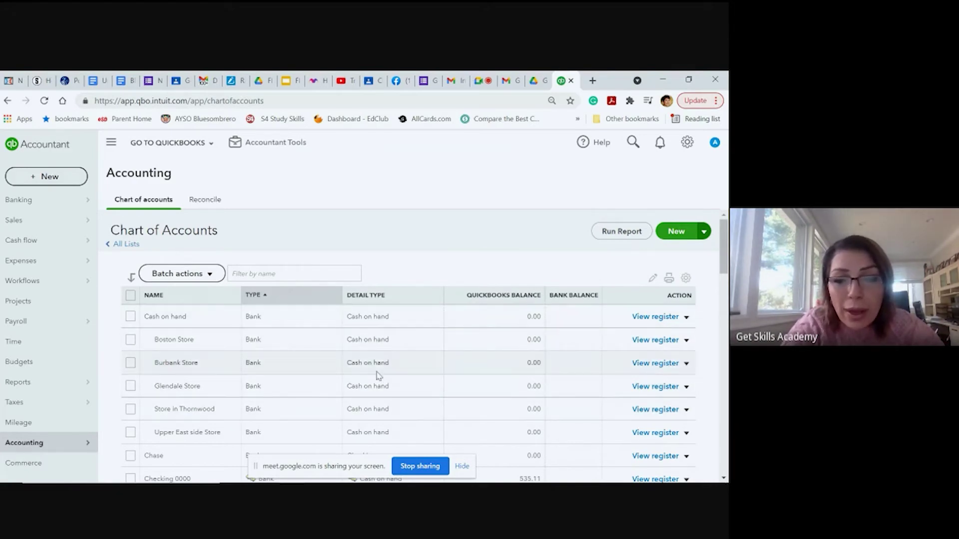
scroll(375, 375, "down", 1)
scroll(381, 371, "down", 2)
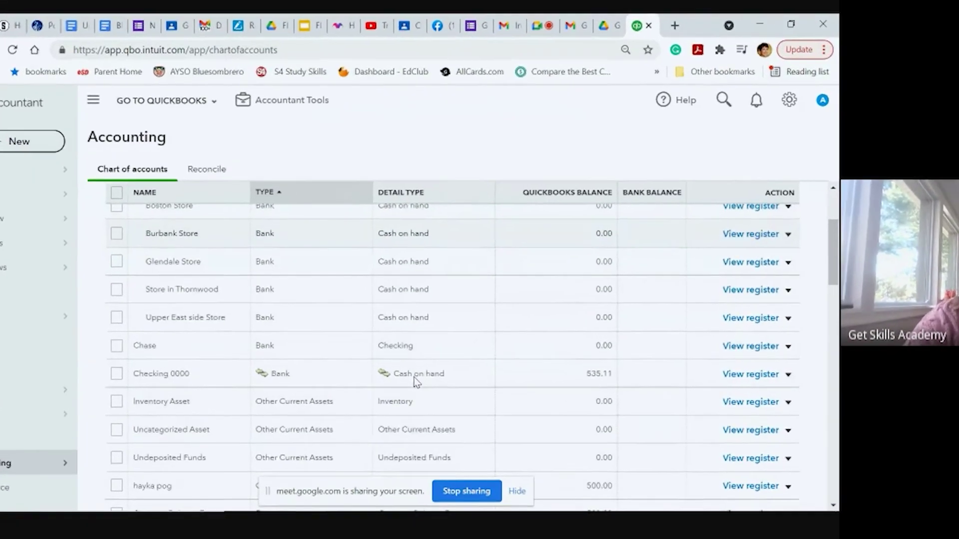
scroll(398, 378, "up", 1)
scroll(398, 378, "down", 2)
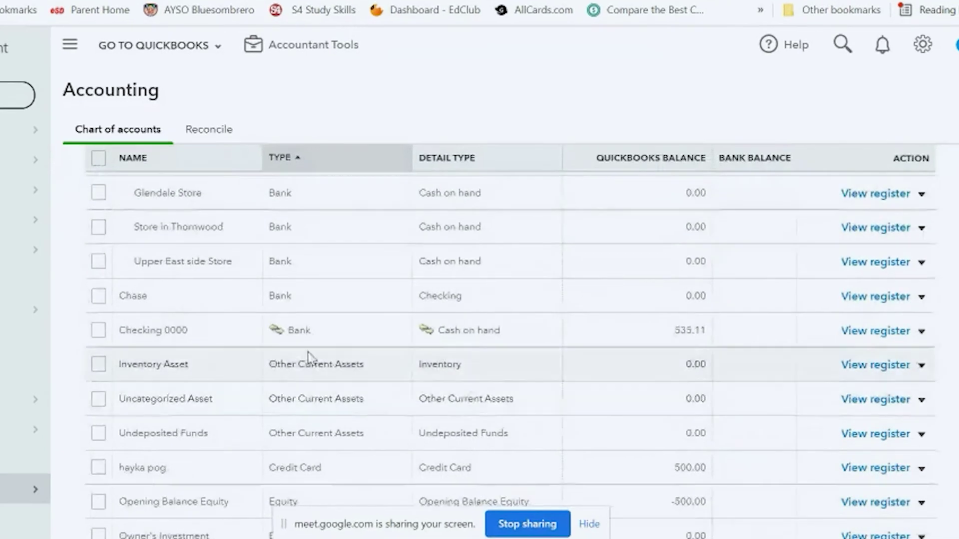